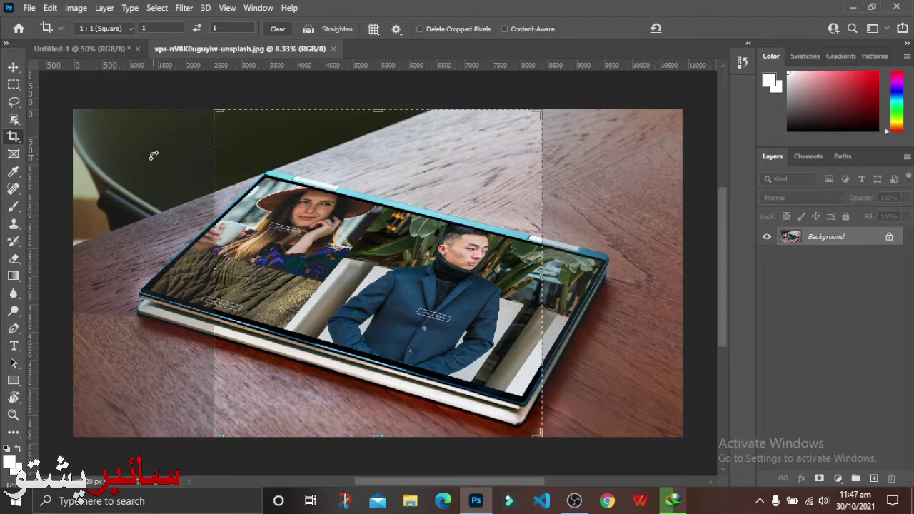
Step: Show the Crop Tool's flyout of alternative cropping tools
{"action": "right_click", "coordinate": [20, 138]}
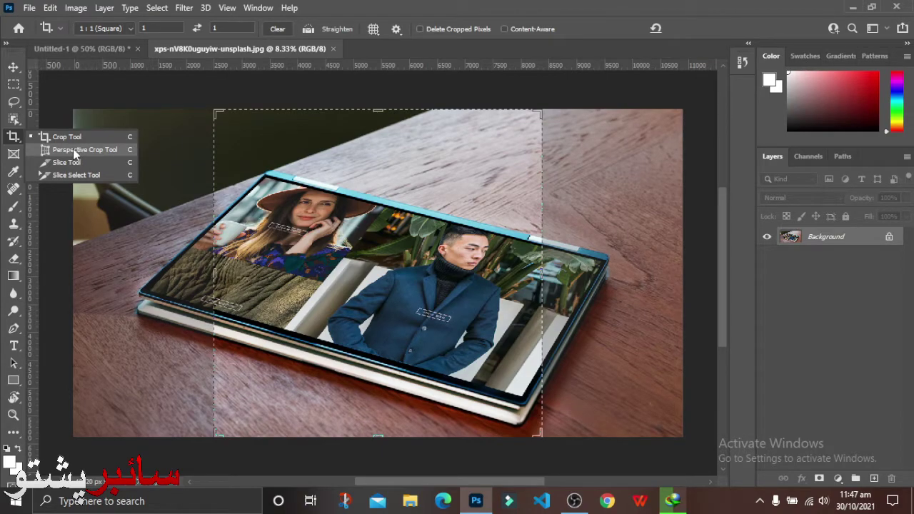
Step: Switch to the Perspective Crop Tool
{"action": "left_click", "coordinate": [75, 151]}
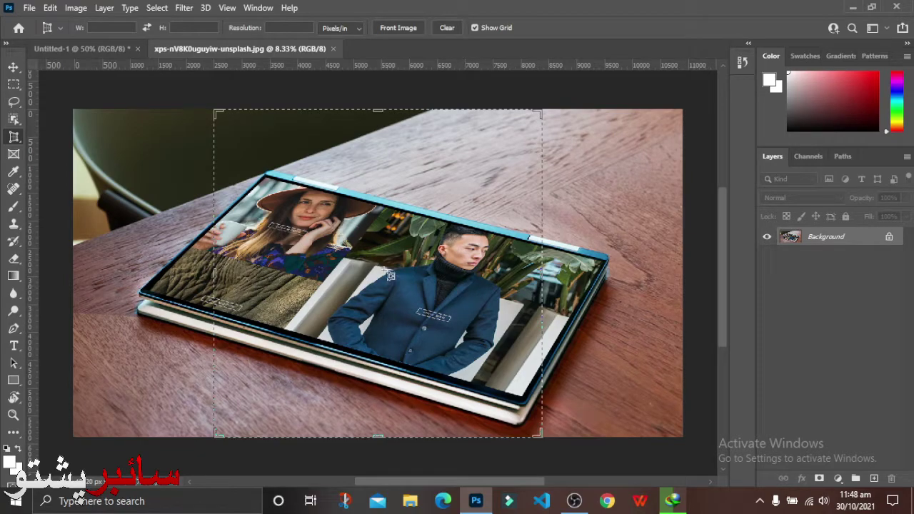
Step: Place the perspective crop corners on the laptop screen's top-left, top-right, bottom-right and bottom-left
{"action": "left_click", "coordinate": [270, 175]}
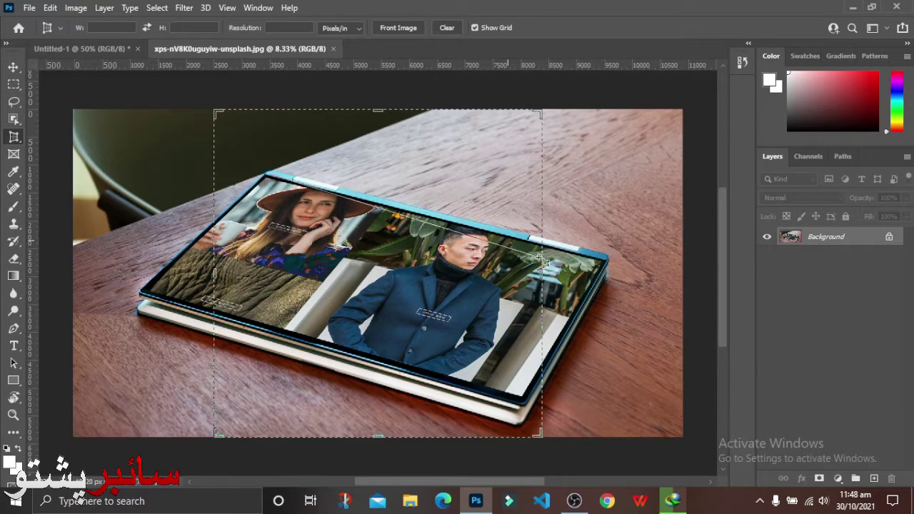
{"action": "left_click", "coordinate": [609, 260]}
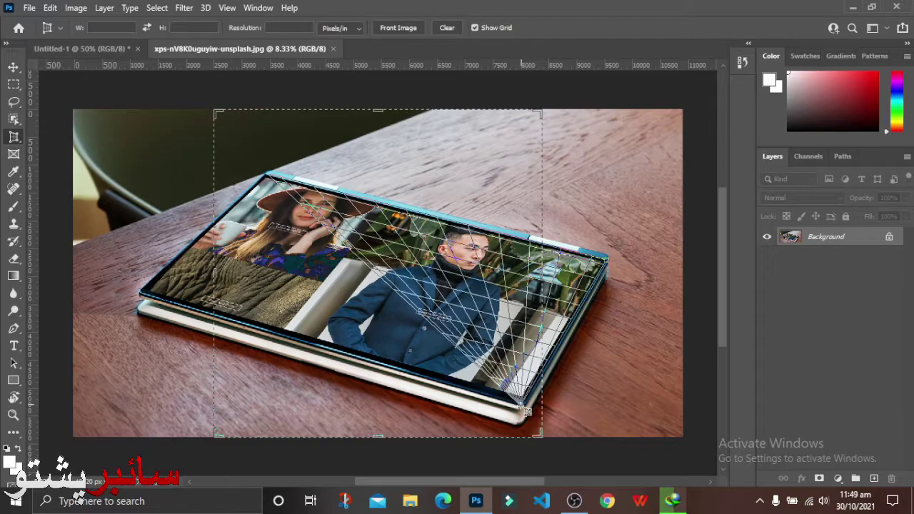
{"action": "left_click", "coordinate": [524, 409]}
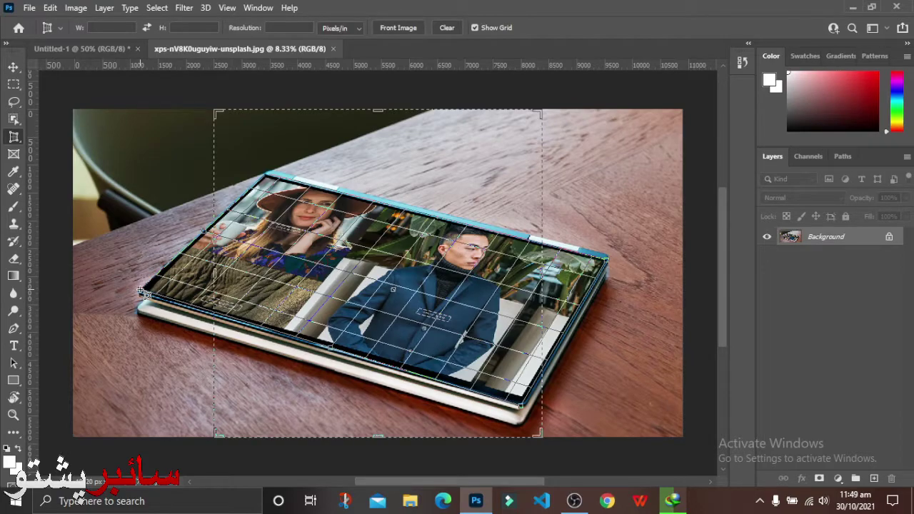
{"action": "left_click", "coordinate": [142, 292]}
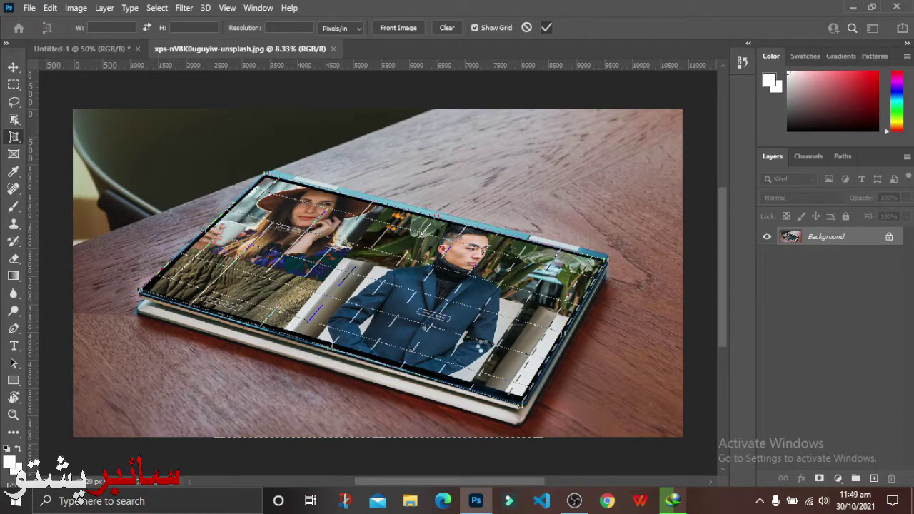
Step: Commit the perspective crop so the laptop screen fills the canvas as a flat rectangle
{"action": "key", "text": "Return"}
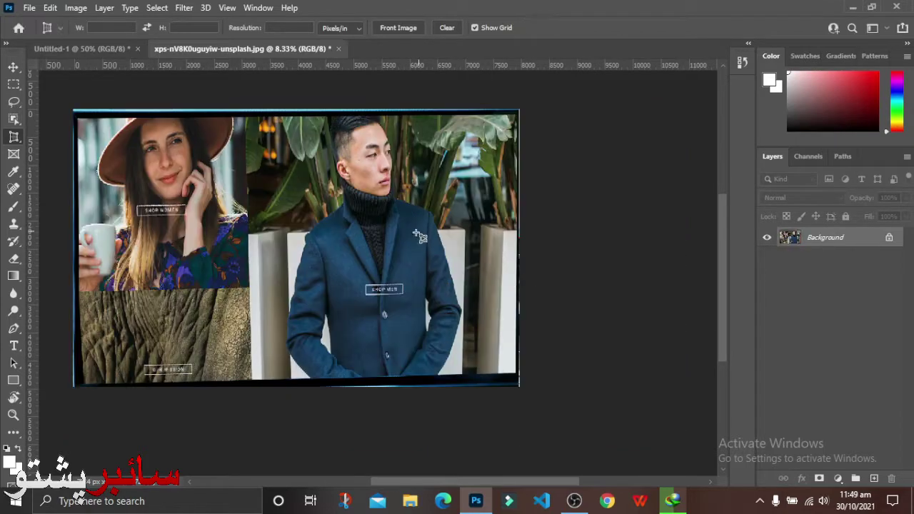